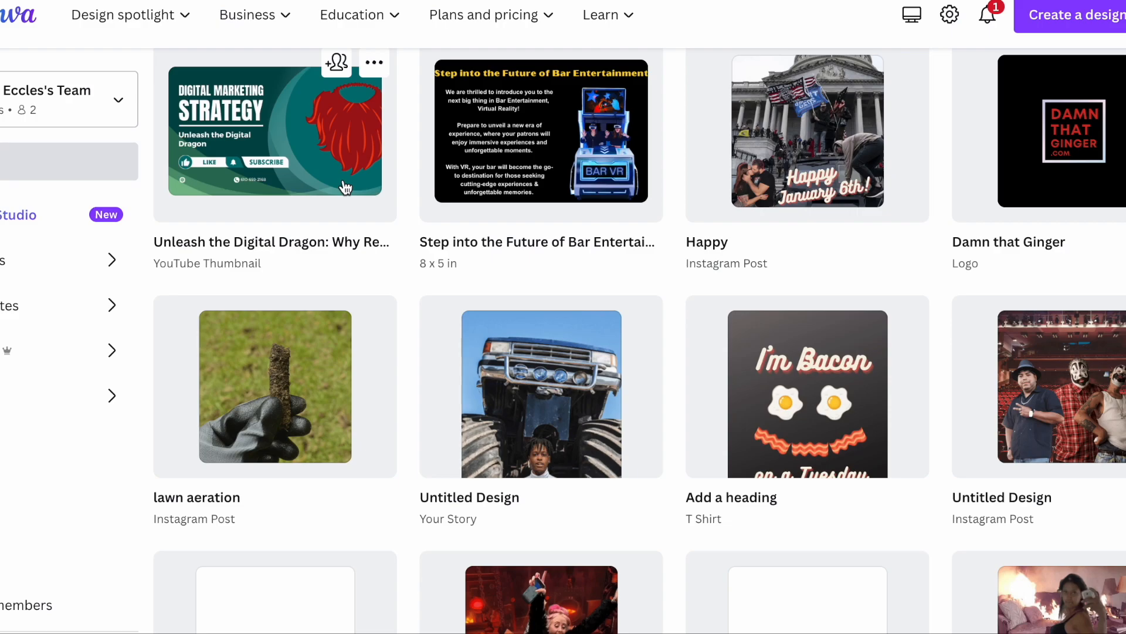
Step: Create a blank square Instagram post design from the home page
mouse_move(167, 6)
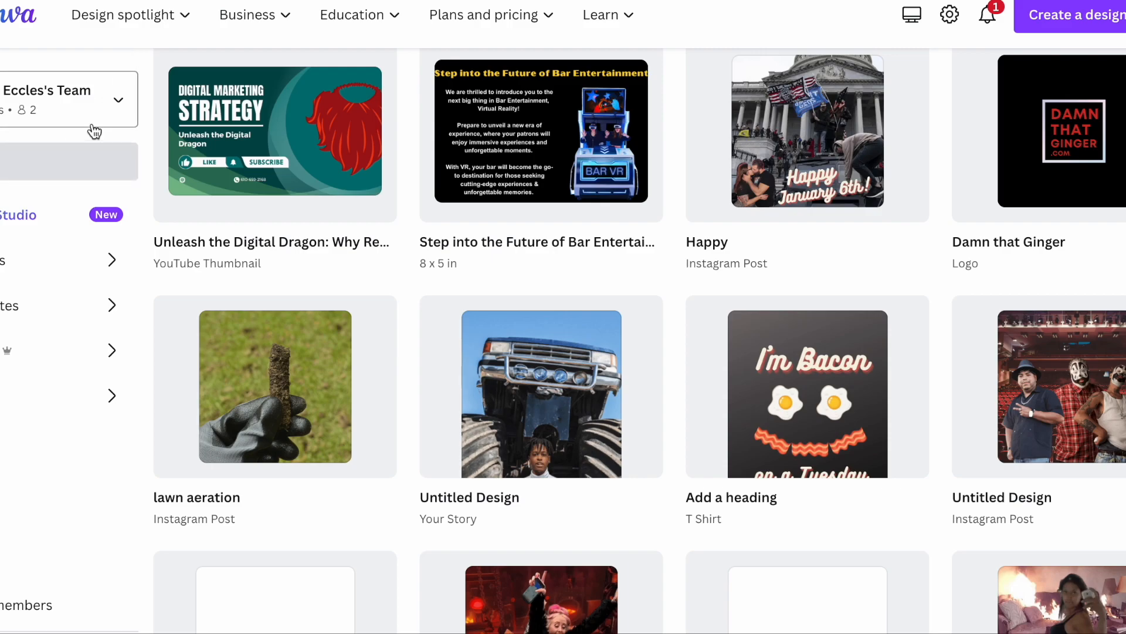
click(21, 173)
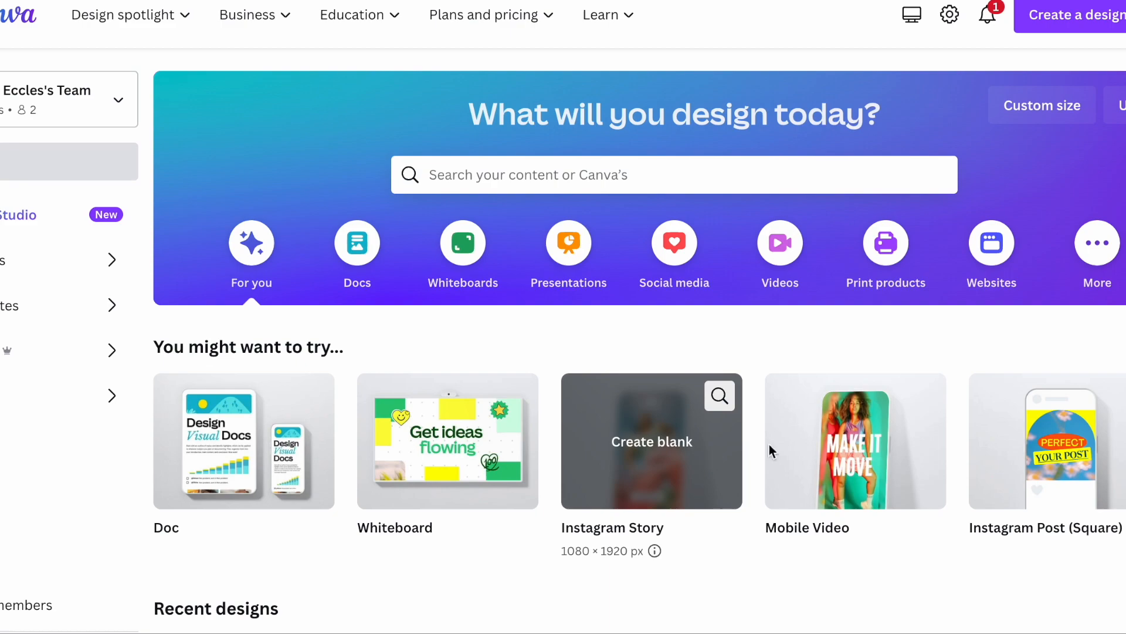
click(1051, 504)
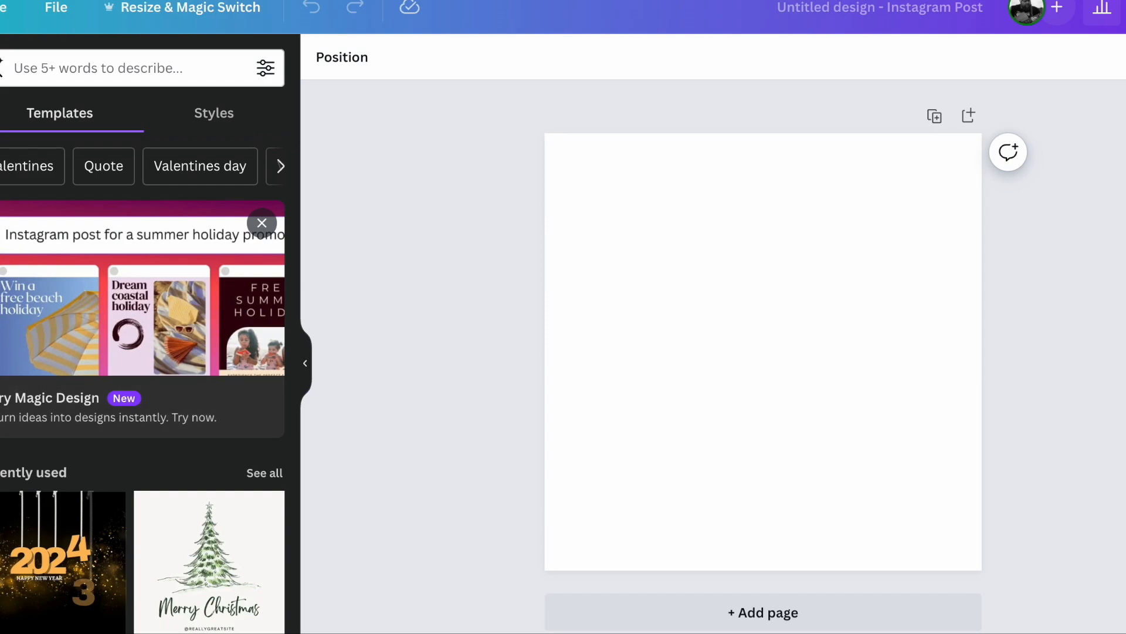
Step: Add the uploaded photo of the woman in the black dress to the blank page
click(0, 337)
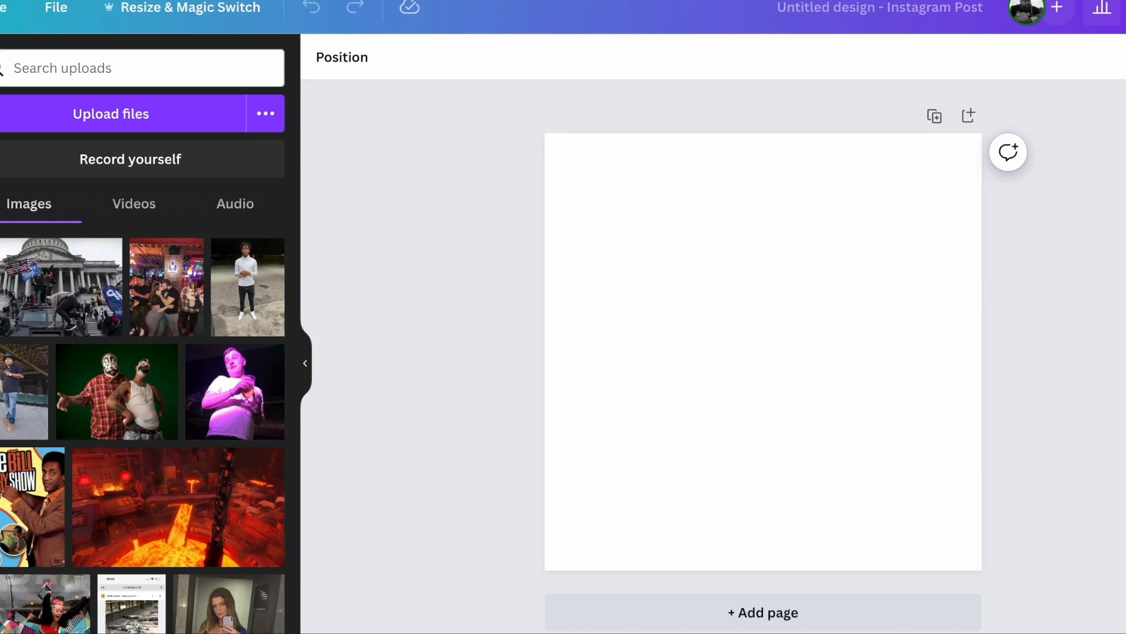
scroll(240, 401, down, 3)
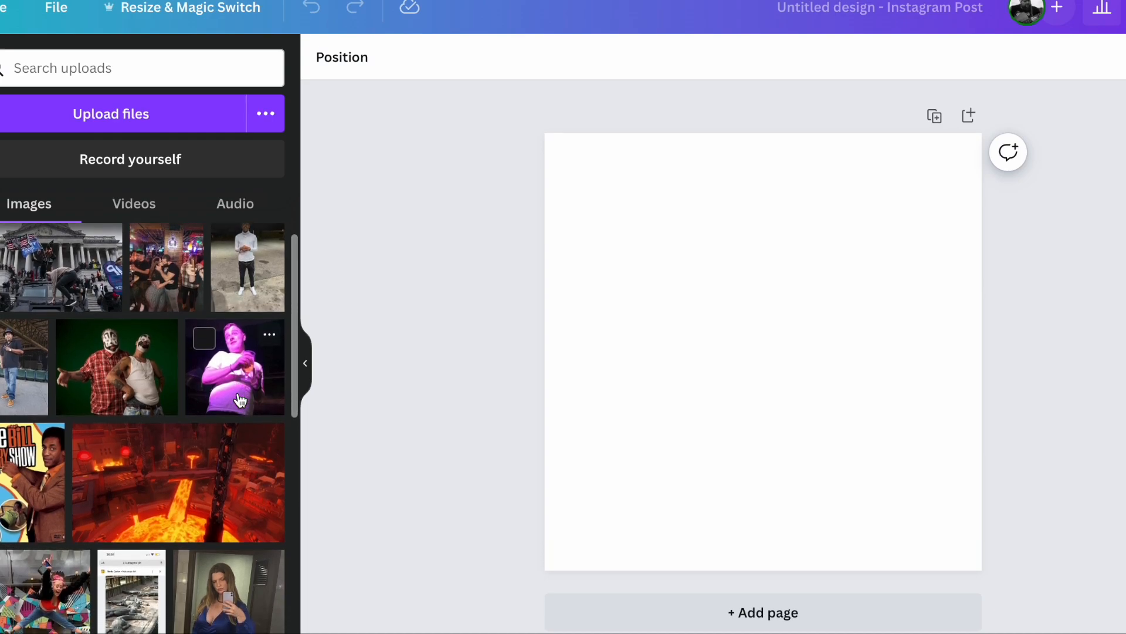
scroll(241, 401, down, 5)
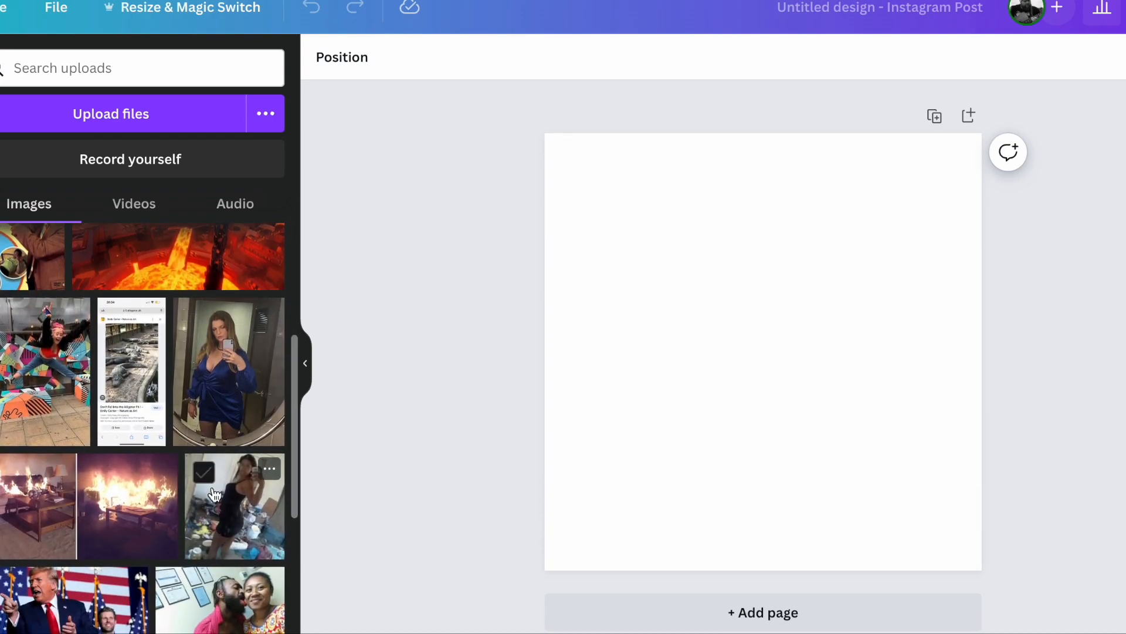
scroll(214, 494, down, 2)
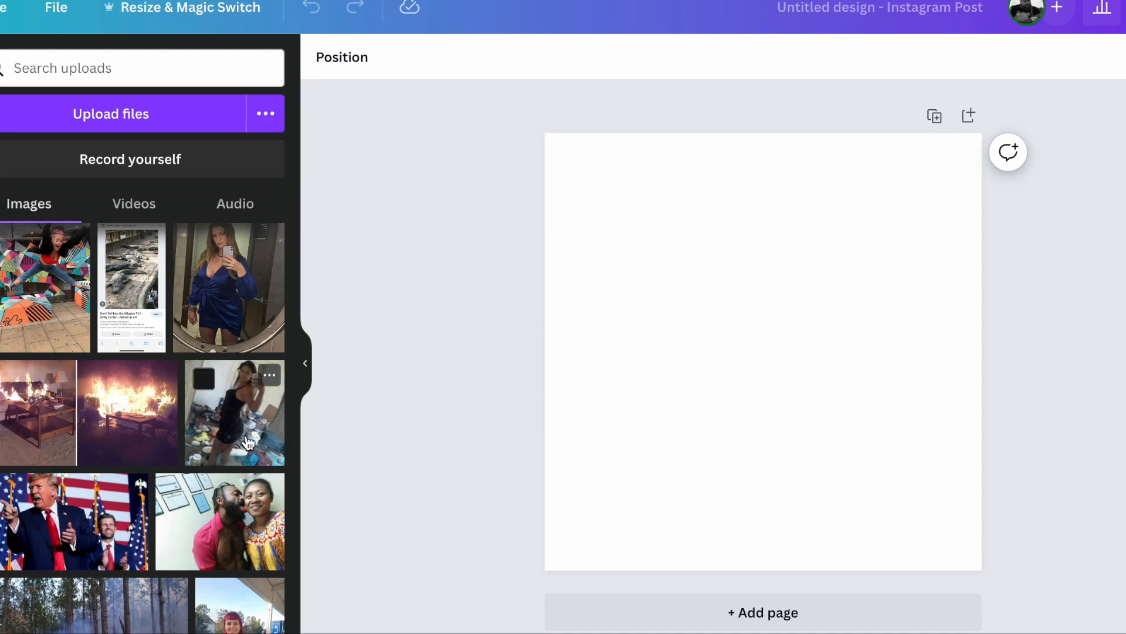
click(249, 441)
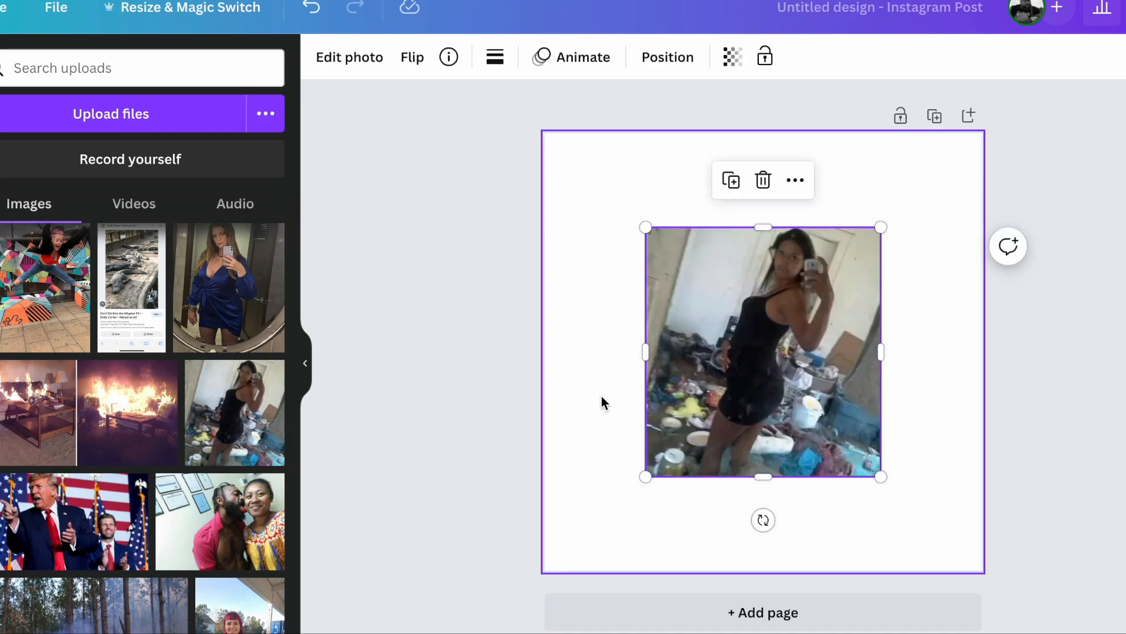
Step: Enlarge the black-dress photo to the full page height and remove its background with BG Remover
drag(648, 477, 557, 570)
drag(881, 227, 969, 133)
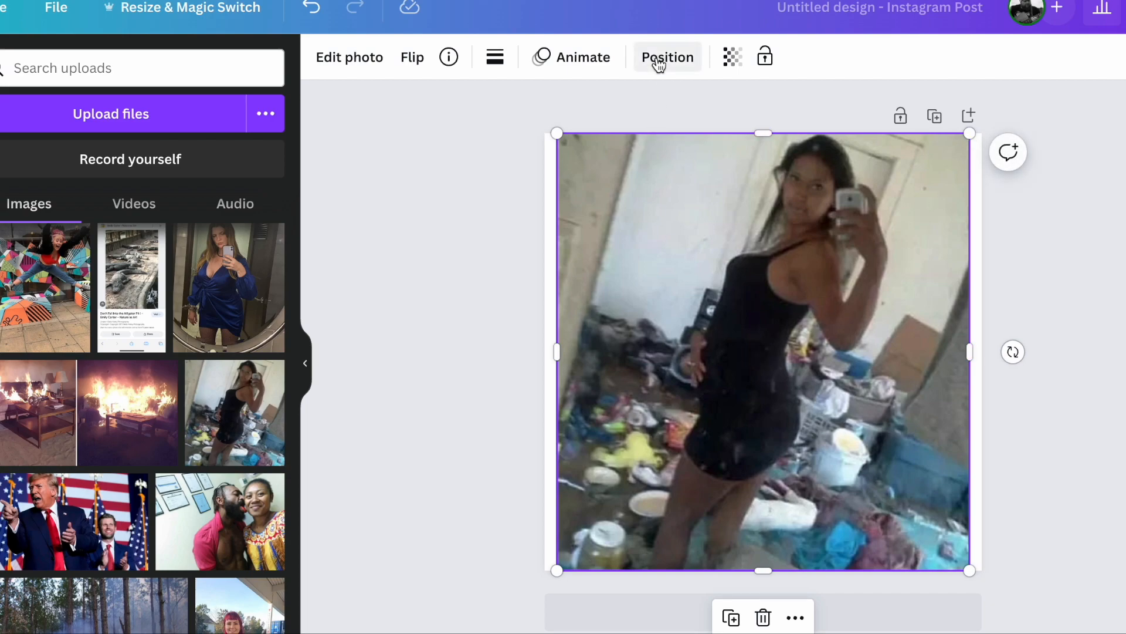
click(364, 68)
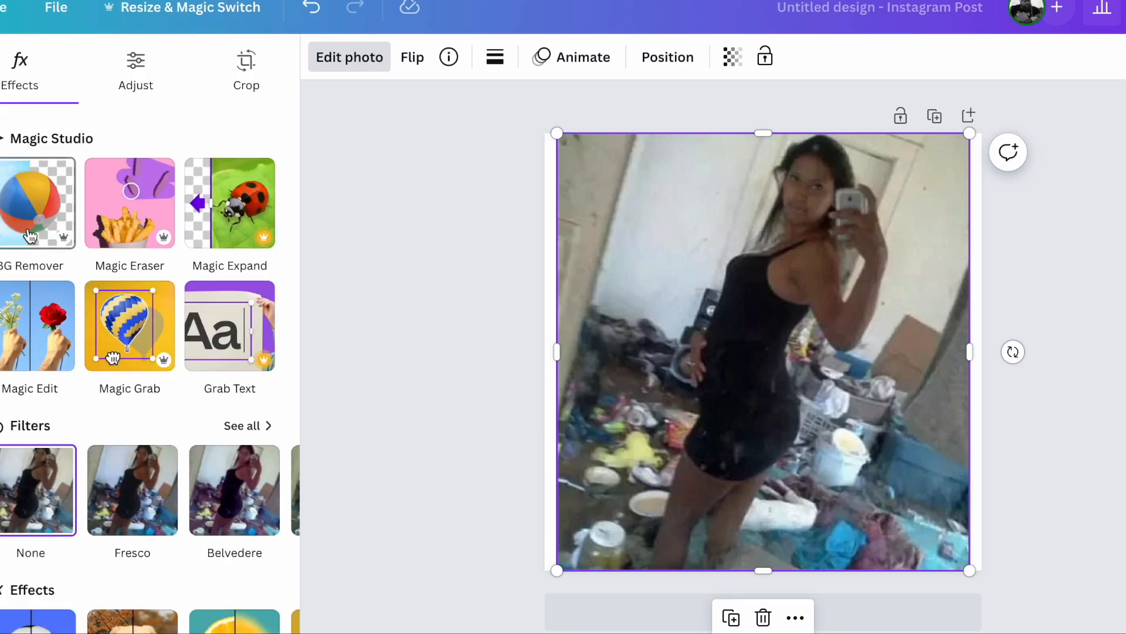
click(30, 236)
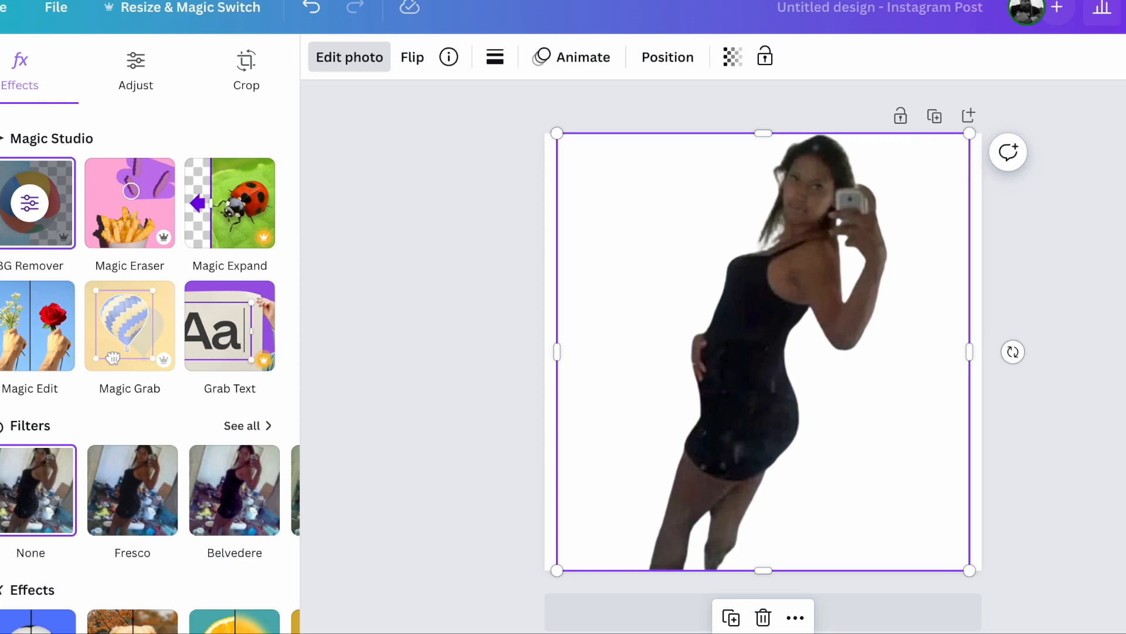
Step: Add the uploaded two-scene photo of the burning living room and enlarge it to the full page height
click(1, 335)
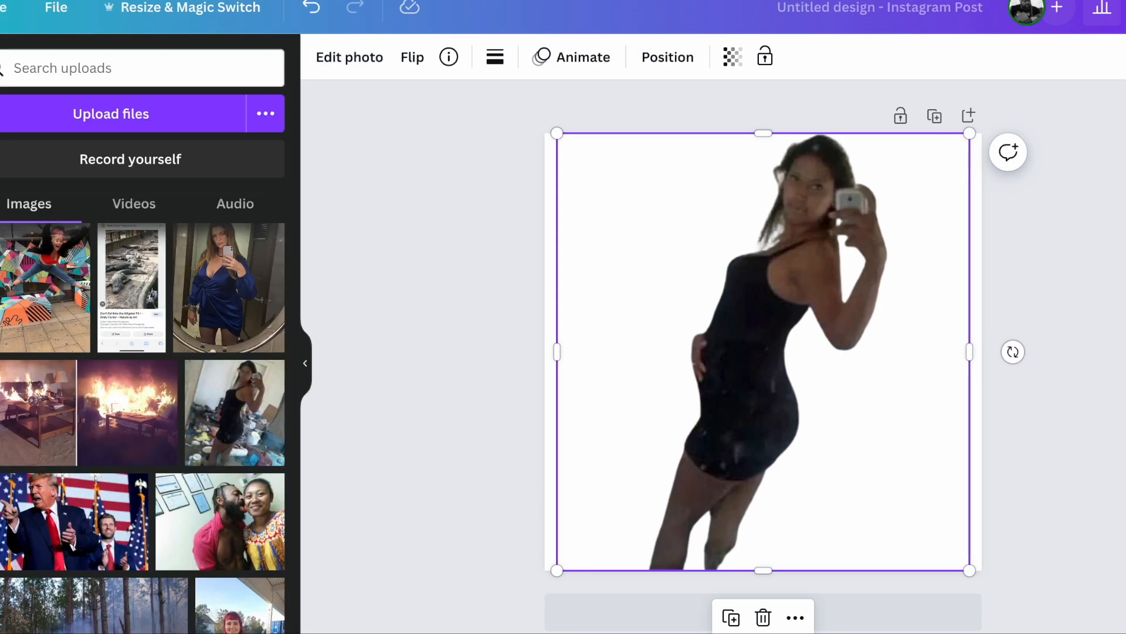
click(41, 415)
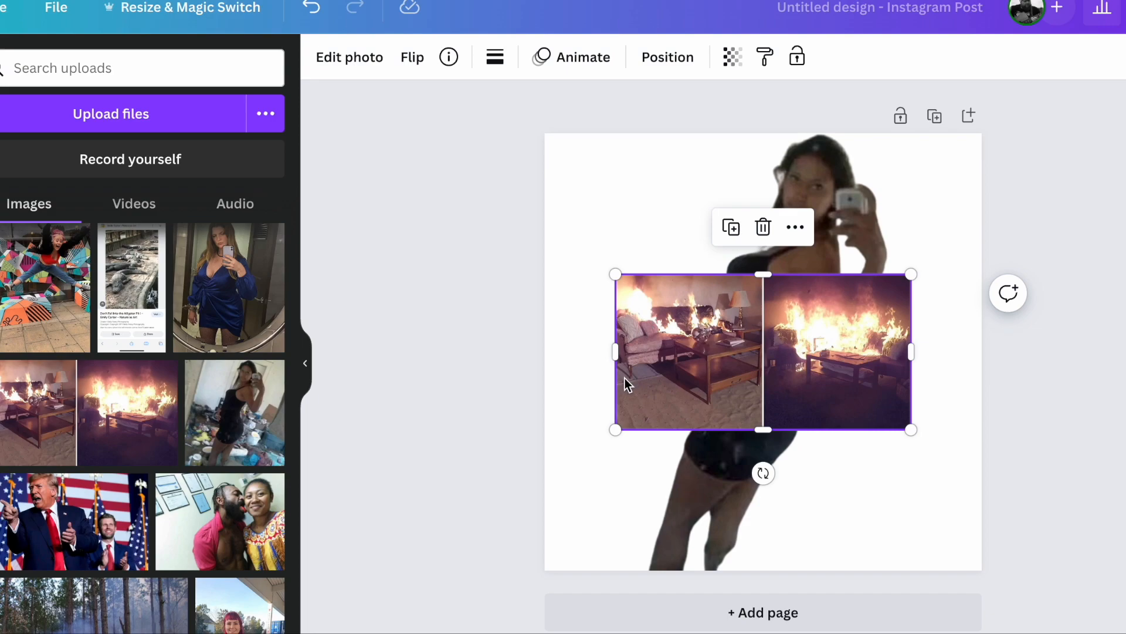
drag(616, 430, 346, 570)
drag(911, 274, 1125, 134)
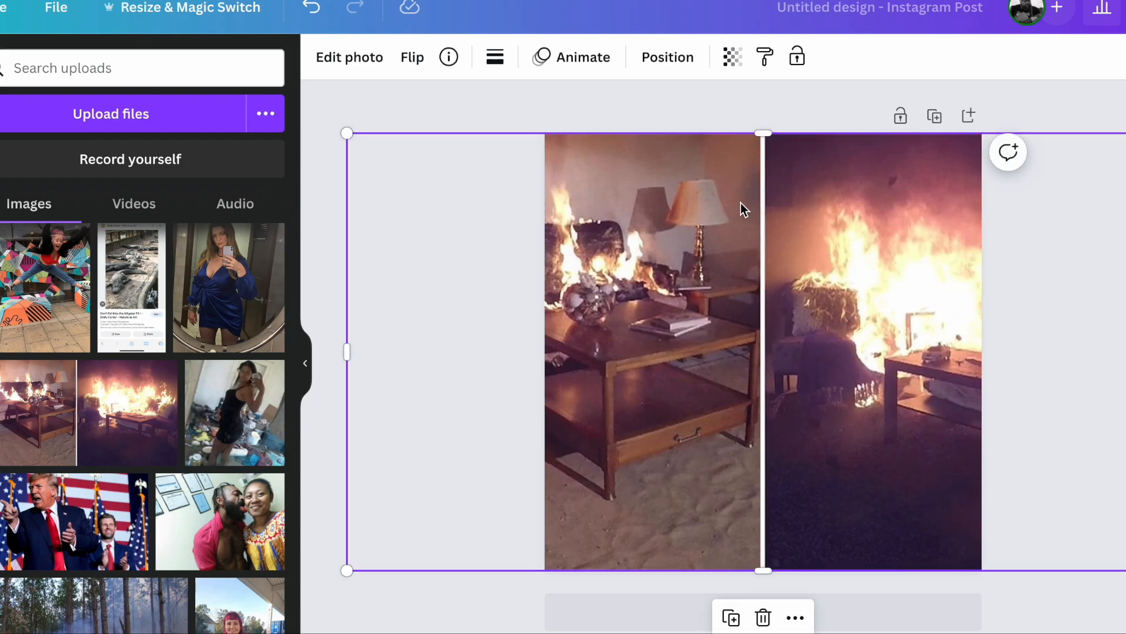
Step: Enlarge and shift the fire photo so only its sofa and coffee table scene fills the page, and move it one layer backward
drag(631, 250, 822, 251)
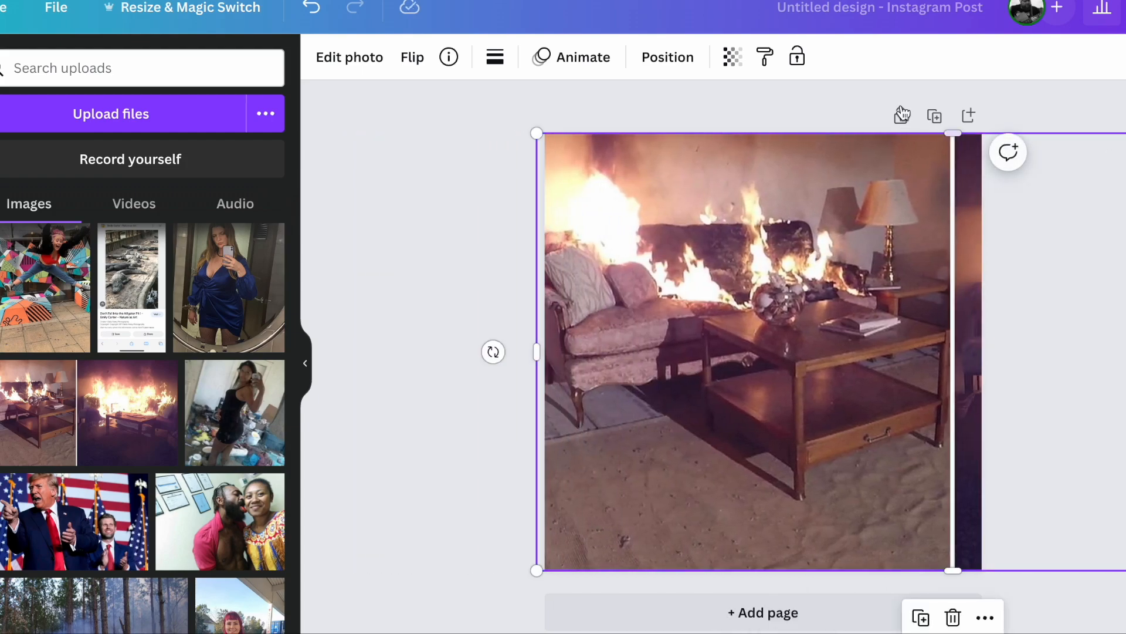
click(536, 577)
click(593, 530)
drag(534, 573, 471, 604)
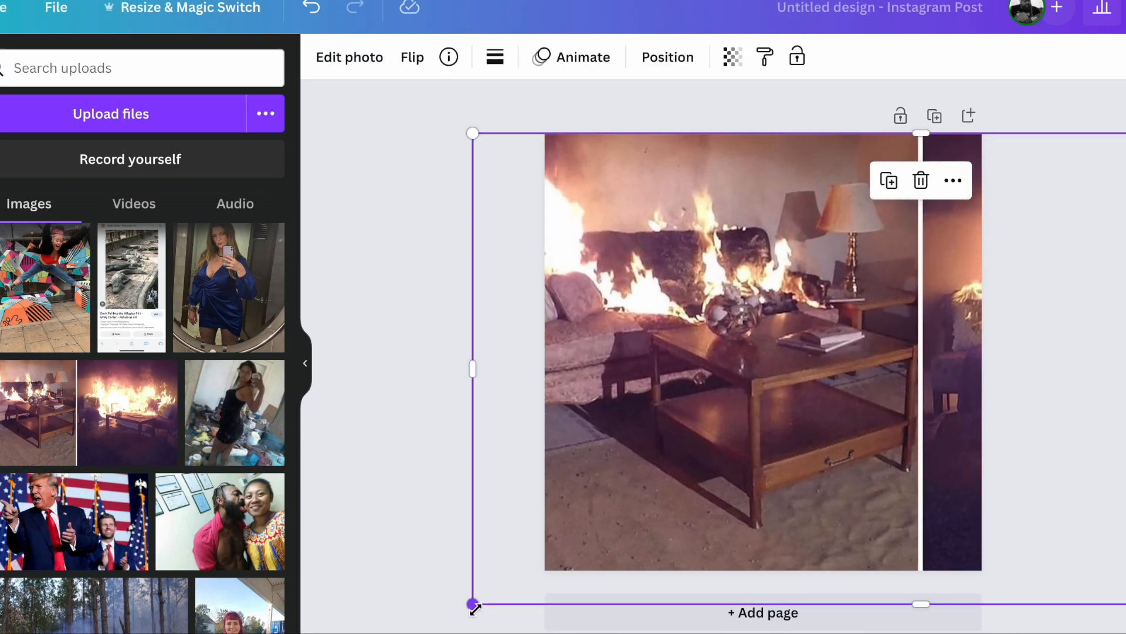
drag(721, 387, 746, 385)
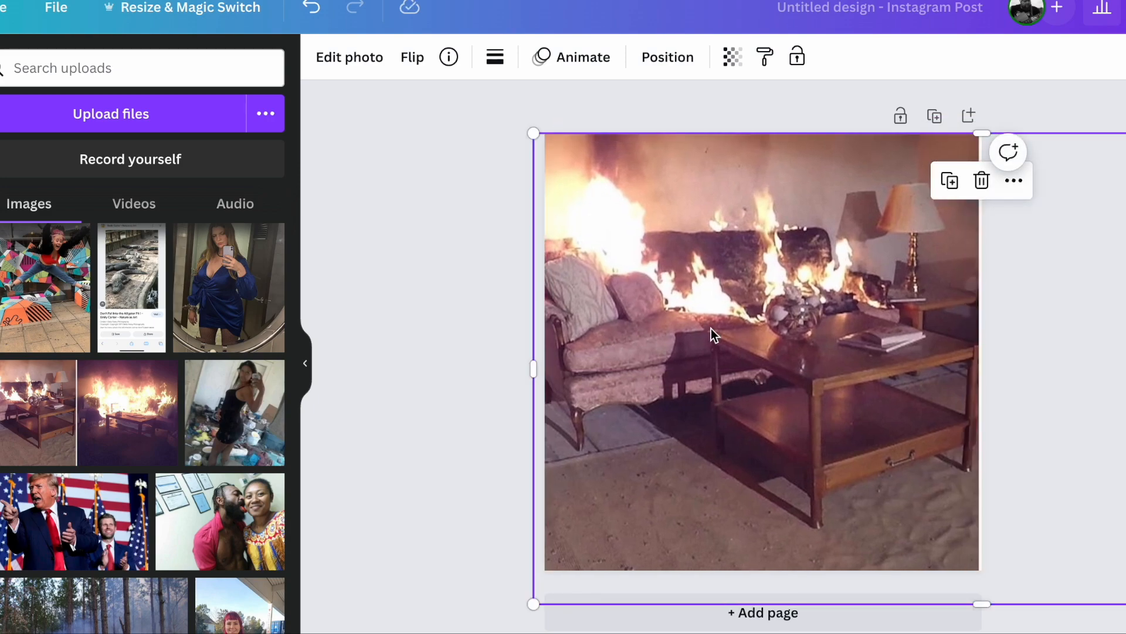
drag(715, 327, 723, 328)
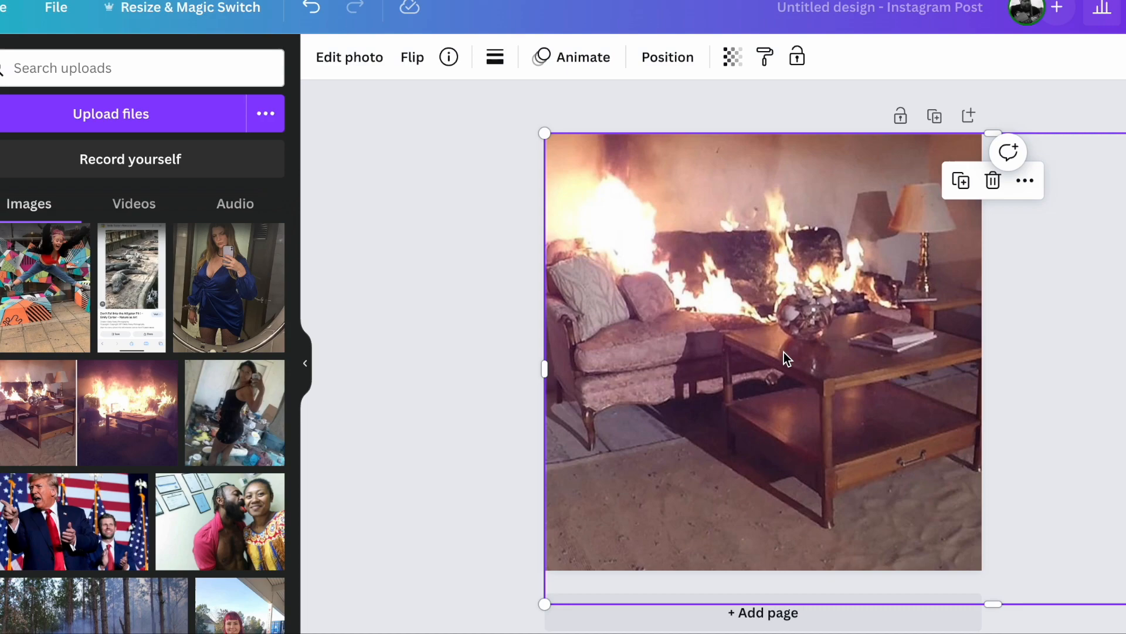
click(659, 69)
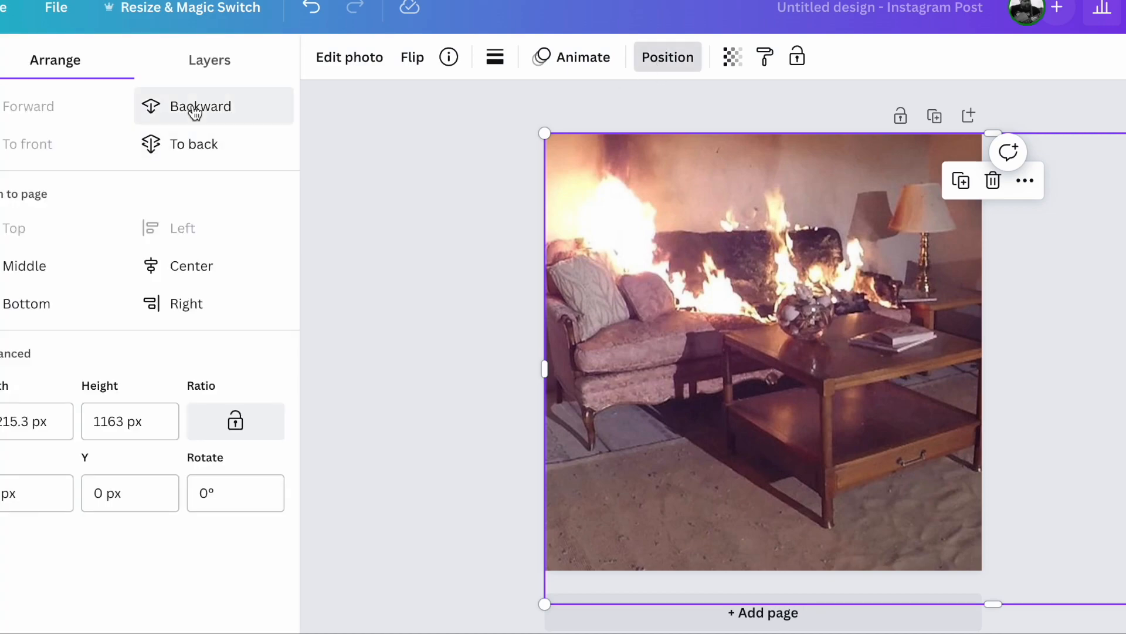
click(195, 111)
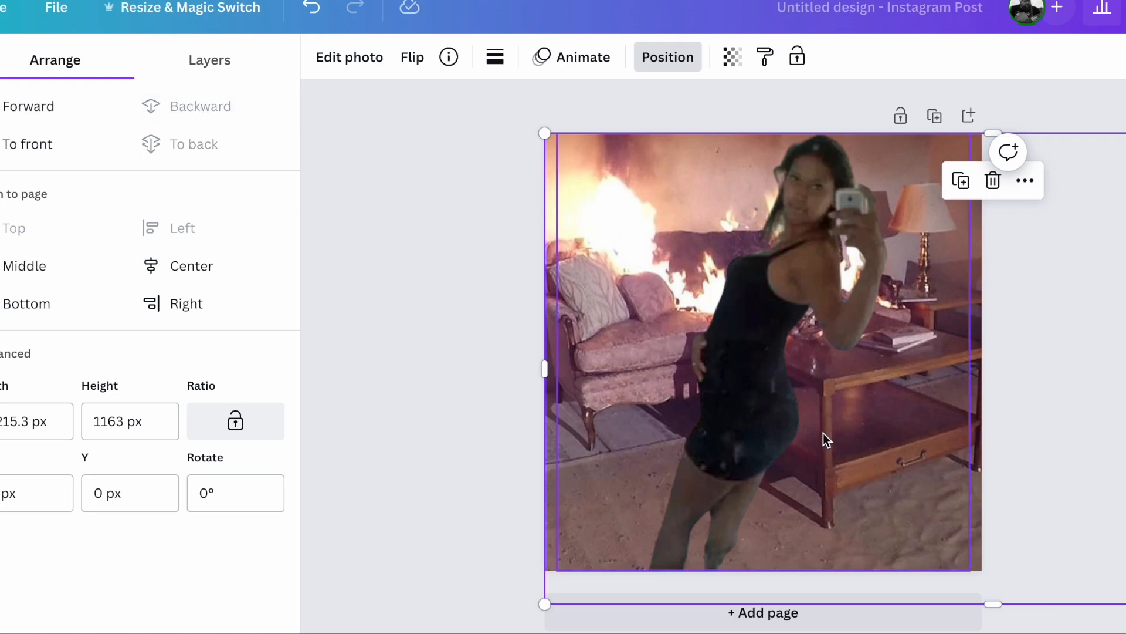
Step: Resize the black-dress cut-out, rotate it about -11.5°, and place it in front of the burning sofa with the legs running off the page
click(780, 349)
drag(556, 133, 629, 211)
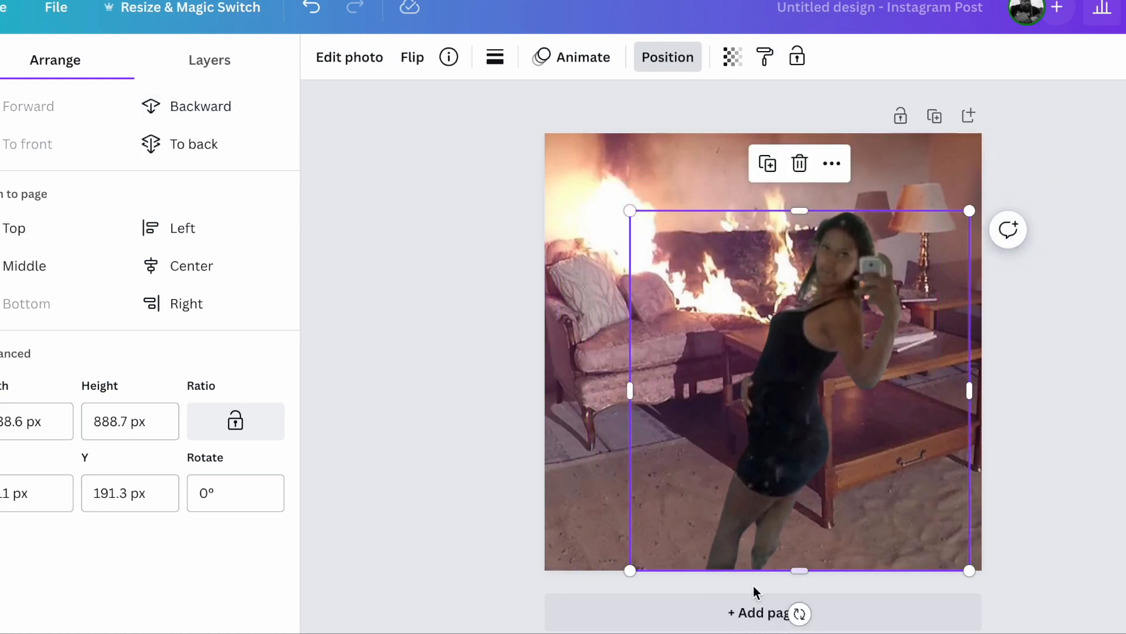
drag(799, 613, 841, 599)
drag(839, 477, 775, 502)
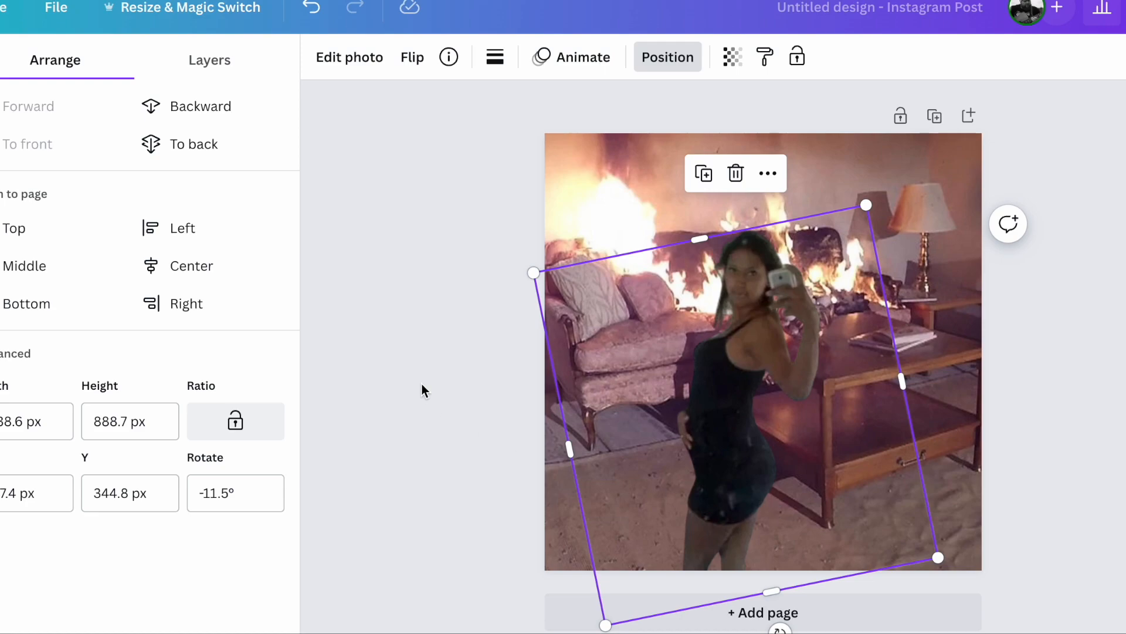
click(421, 390)
drag(867, 206, 887, 174)
click(386, 210)
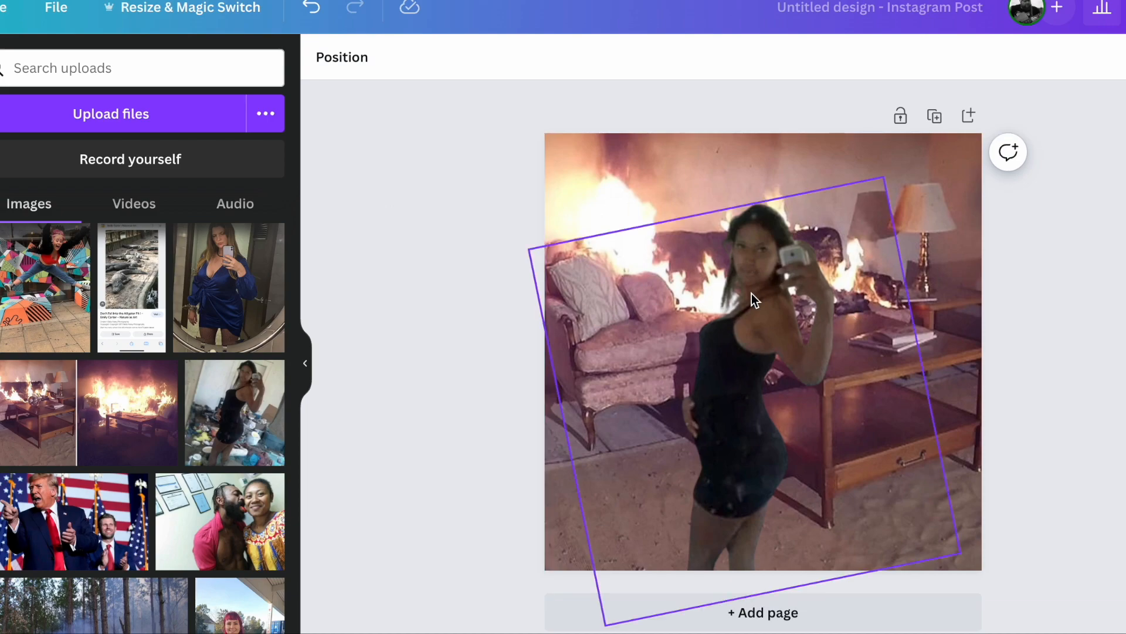
Step: Replace the black-dress cut-out with the uploaded mirror selfie of the woman in the blue dress, enlarged past the page's lower edge
click(731, 294)
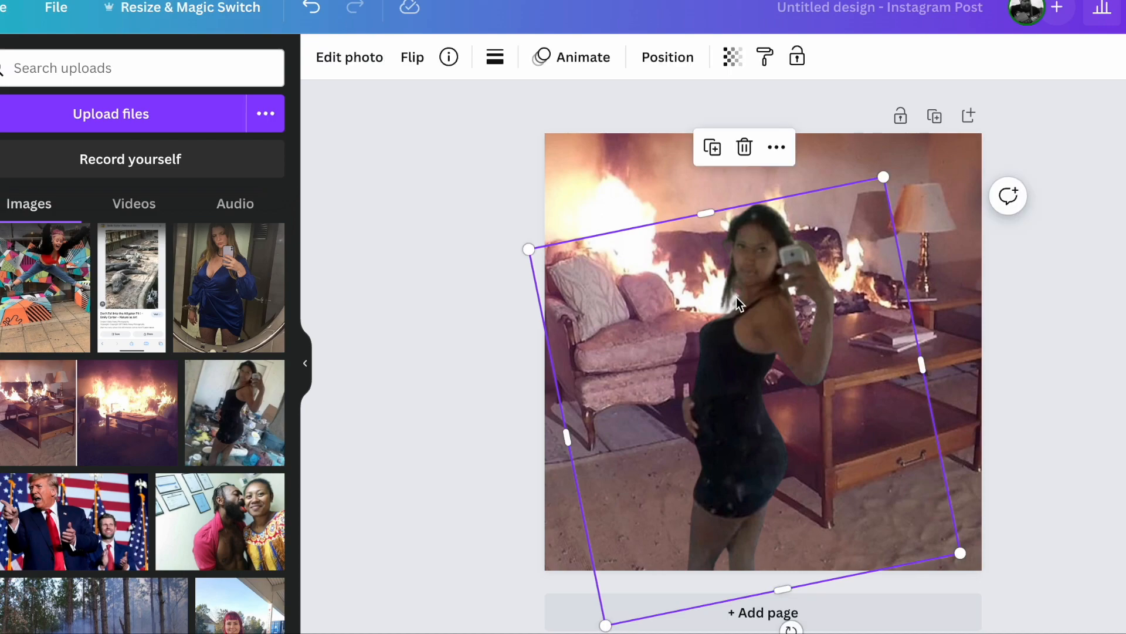
click(744, 147)
click(214, 268)
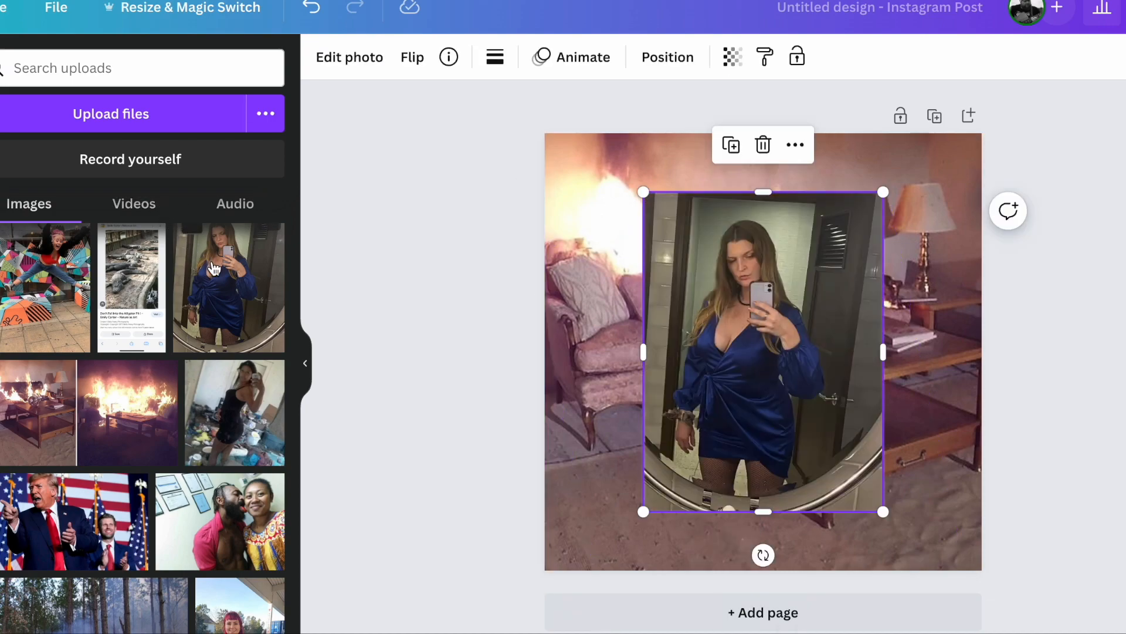
drag(644, 512, 604, 616)
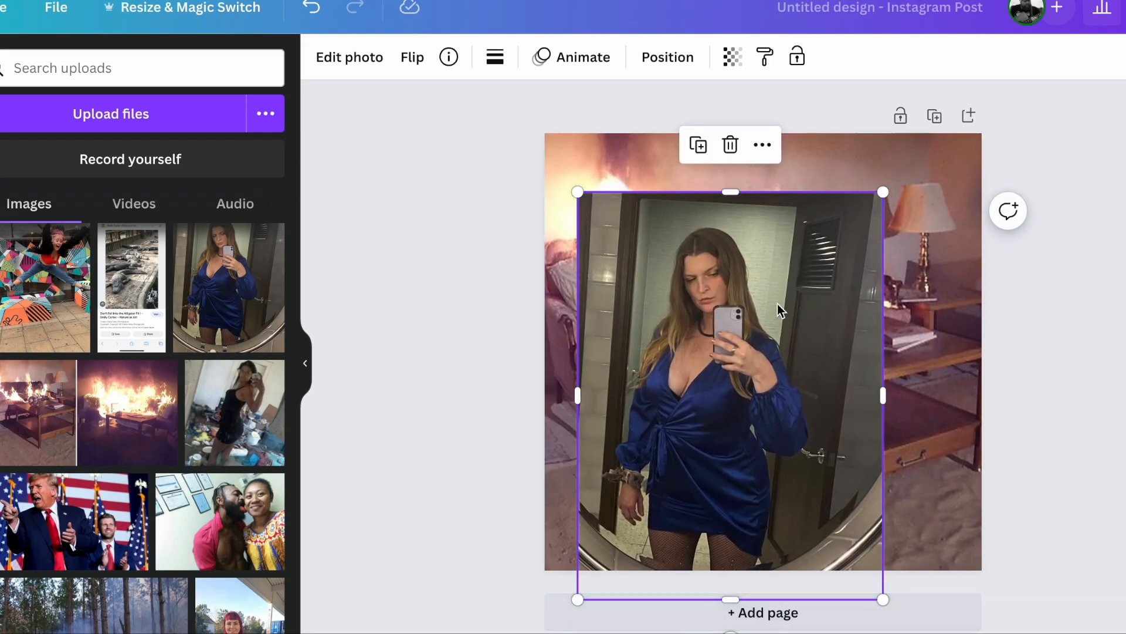
Step: Remove the background of the blue-dress photo with BG Remover and shift the cut-out slightly down and right over the fire scene
click(339, 68)
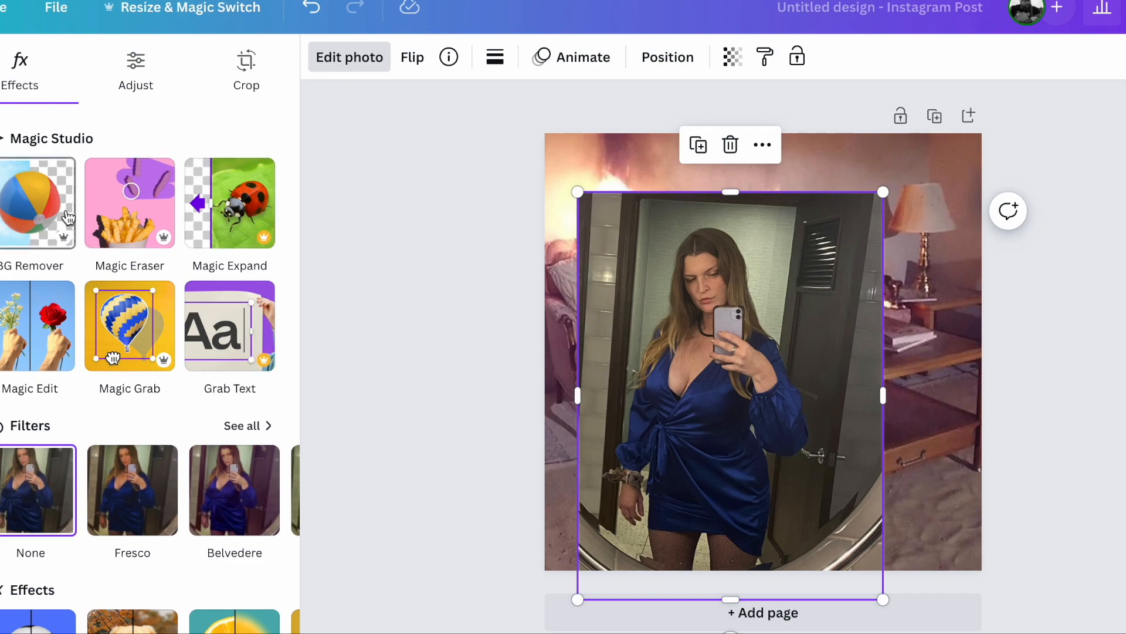
click(67, 217)
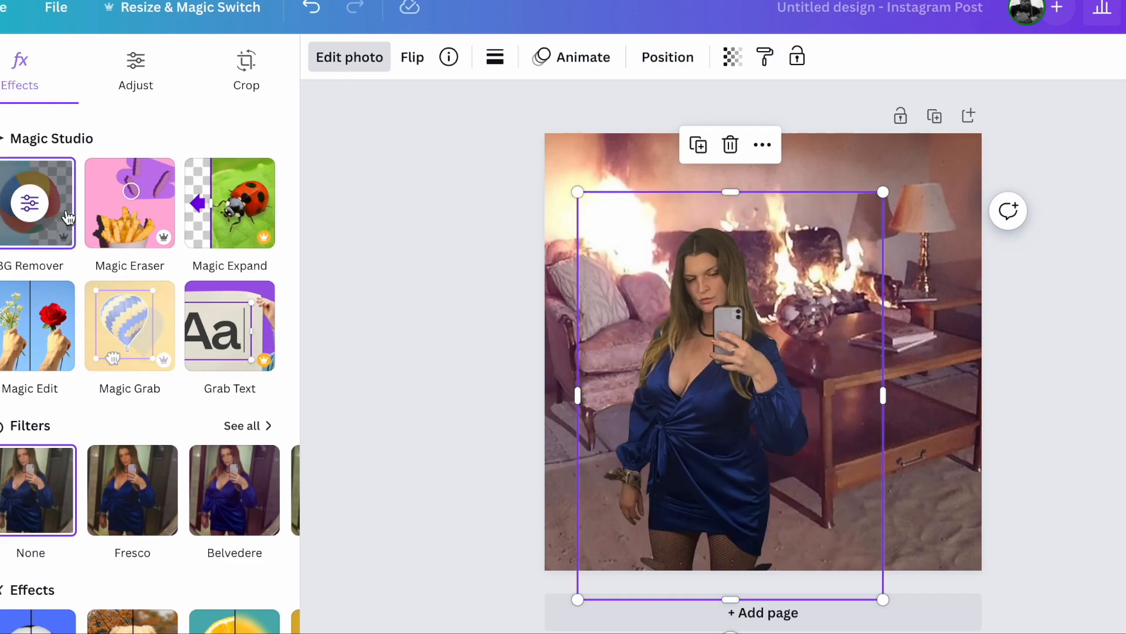
drag(741, 422, 746, 435)
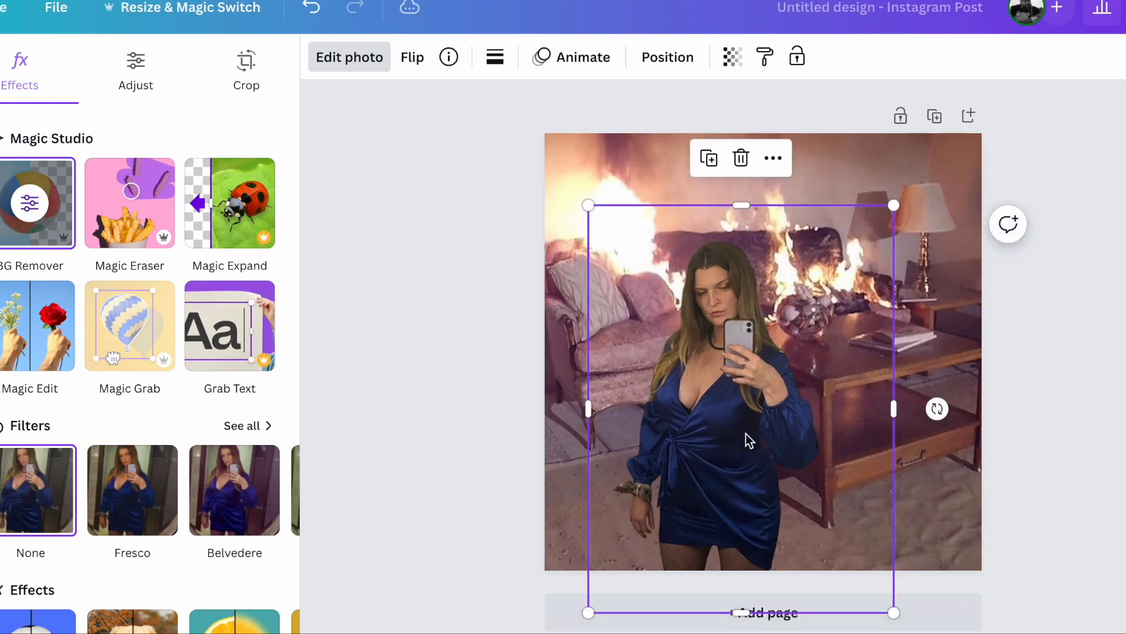
click(393, 435)
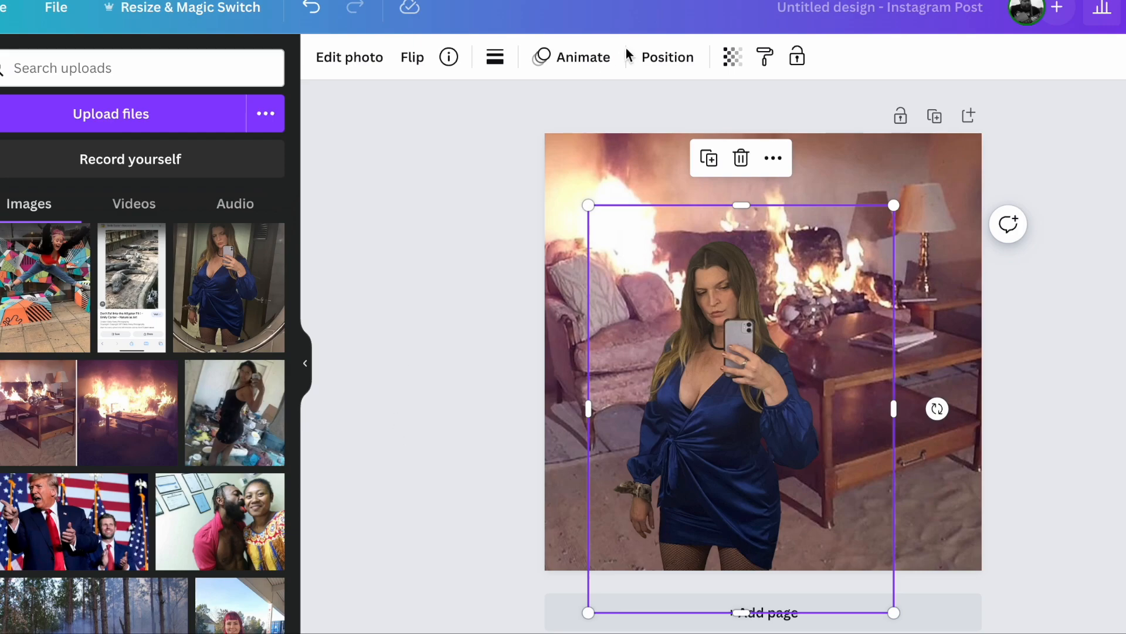
click(394, 298)
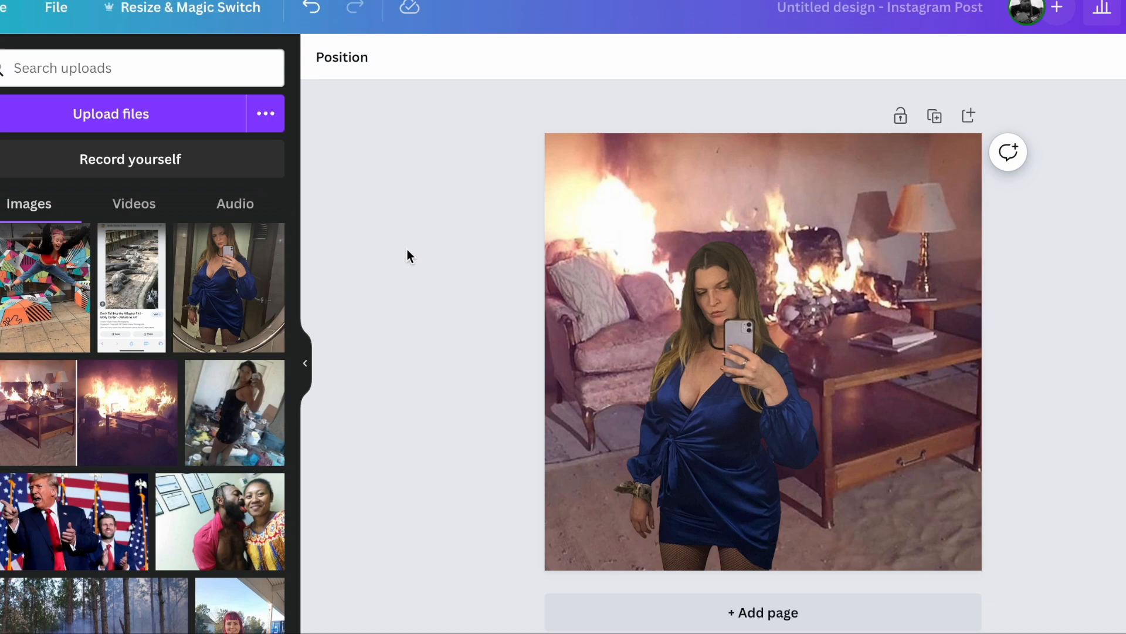